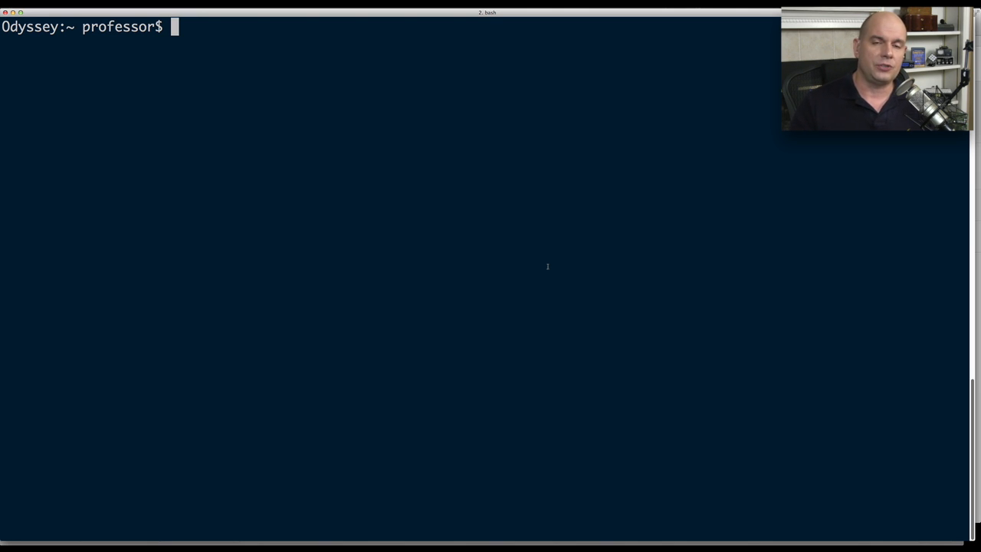
text(telnet )
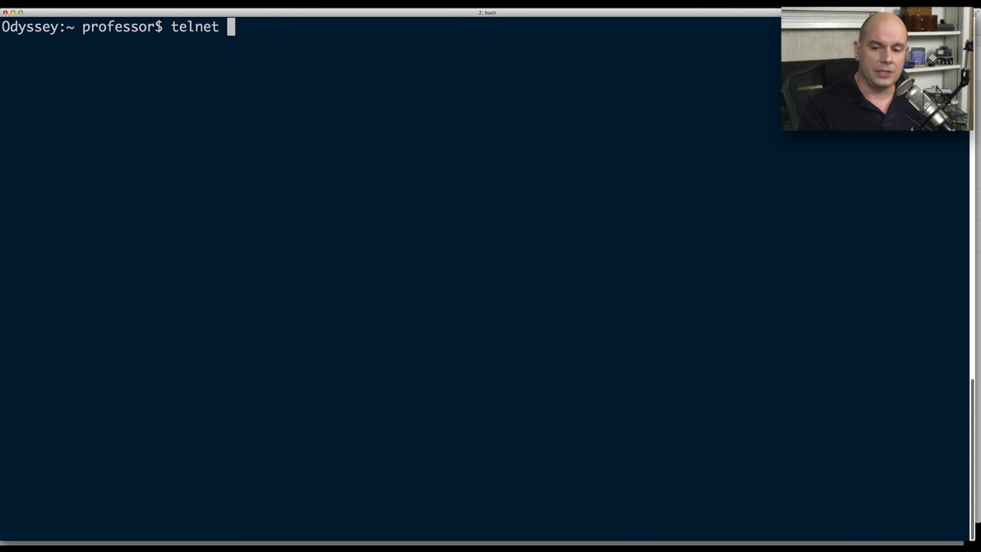
text(rainmaker.)
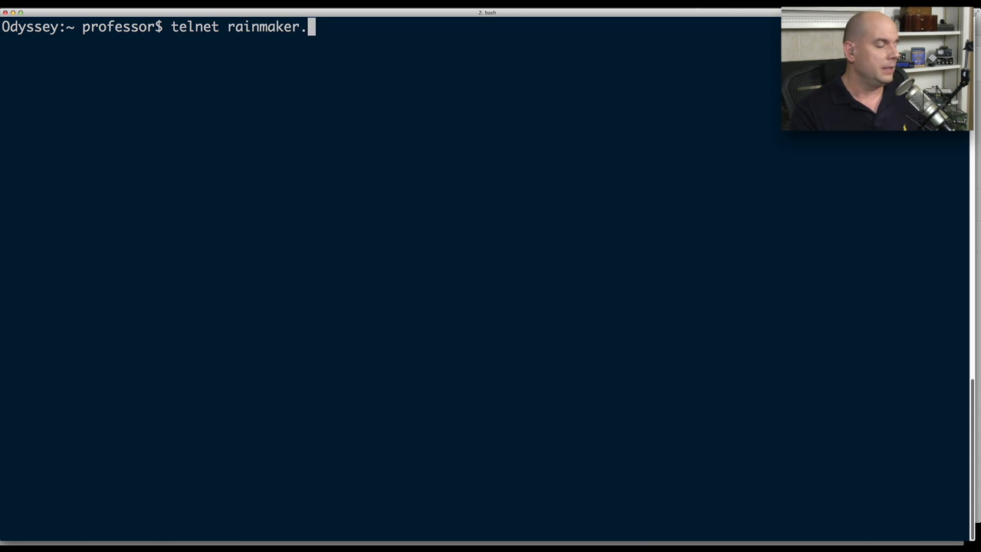
text(wunder)
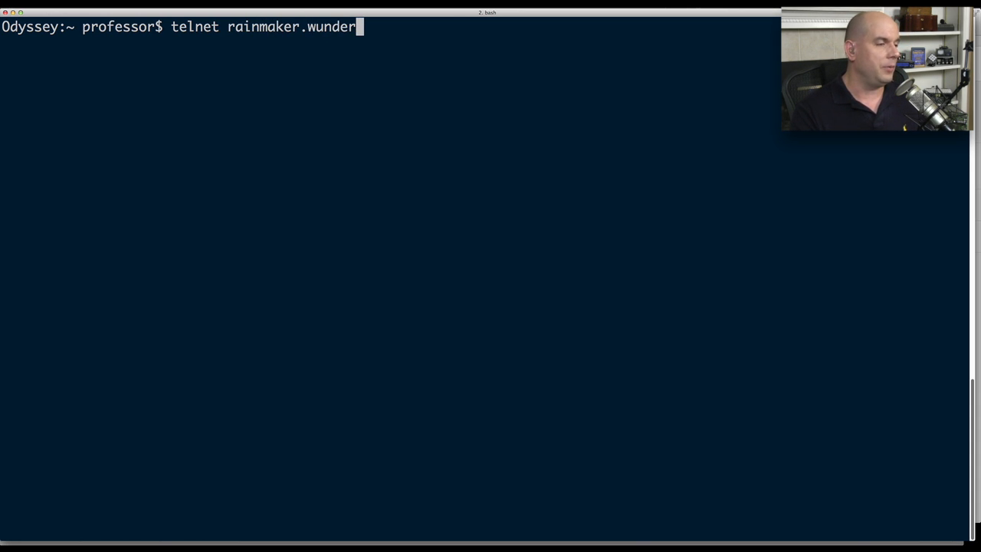
text(ground.com)
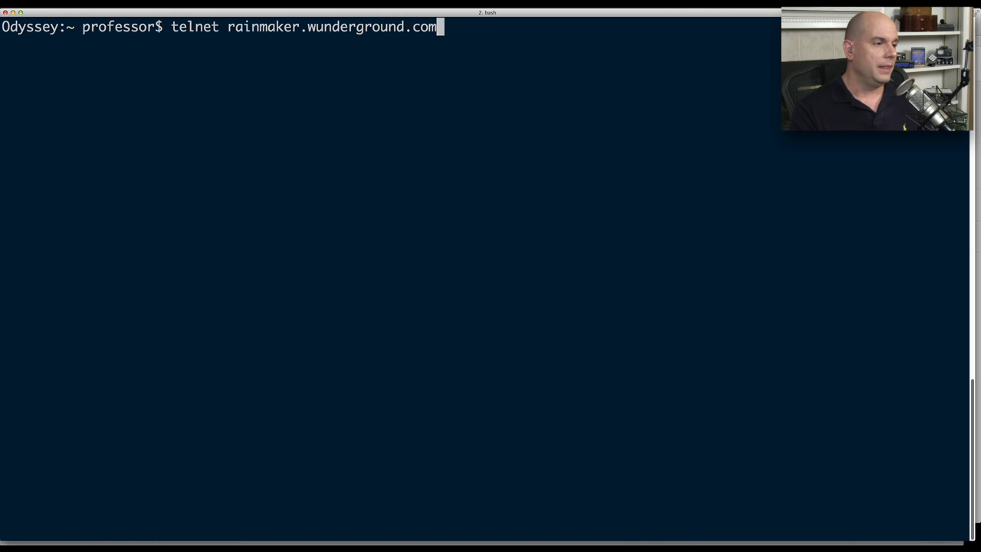
Run 'telnet rainmaker.wunderground.com' to reach the Weather Underground welcome banner.
key(Return)
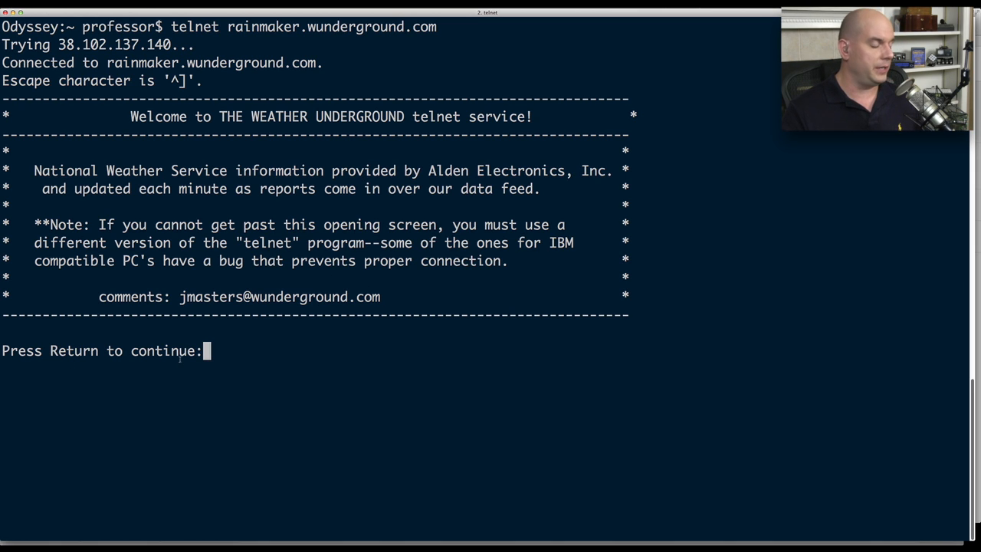
Continue past the banner and request the forecast for city code TLH (Tallahassee).
key(Return)
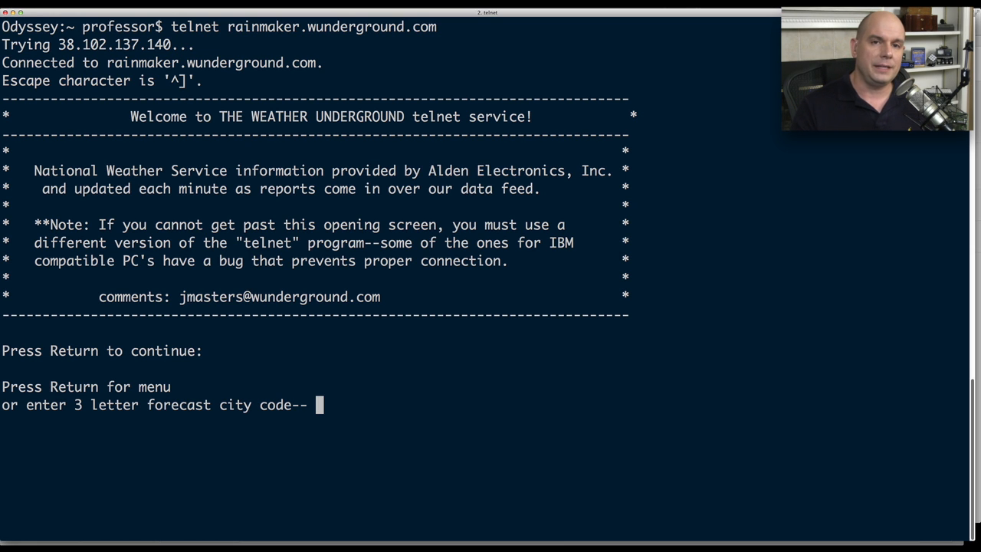
text(TLH)
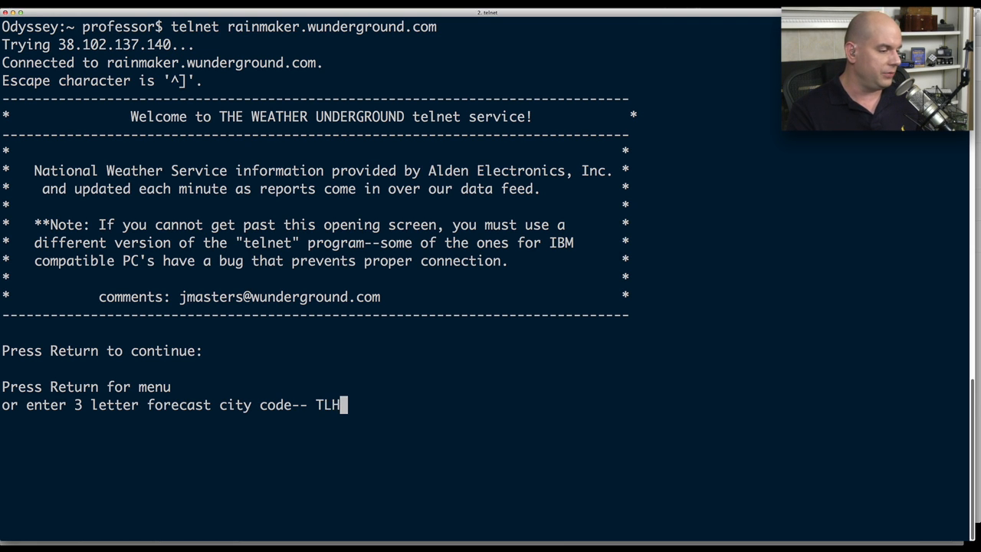
key(Return)
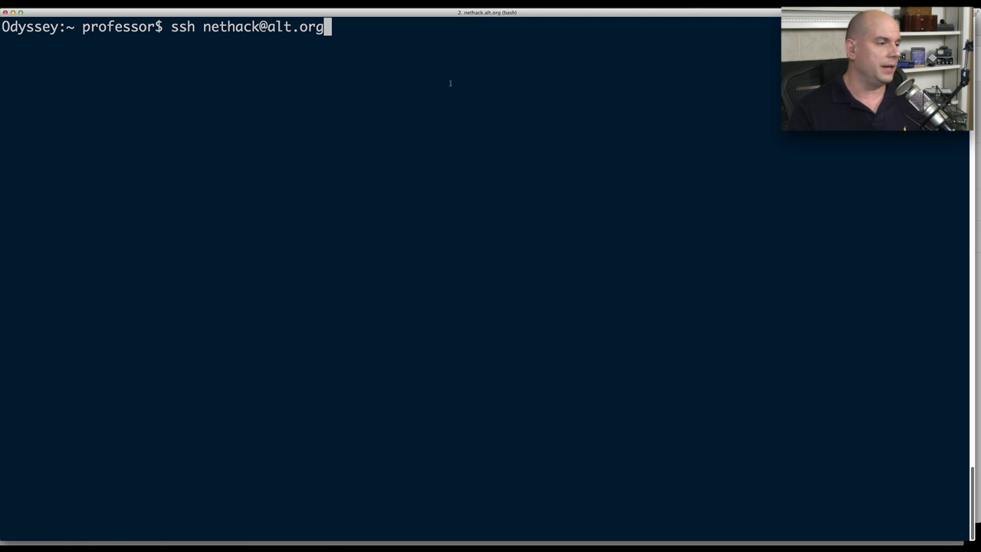
key(Return)
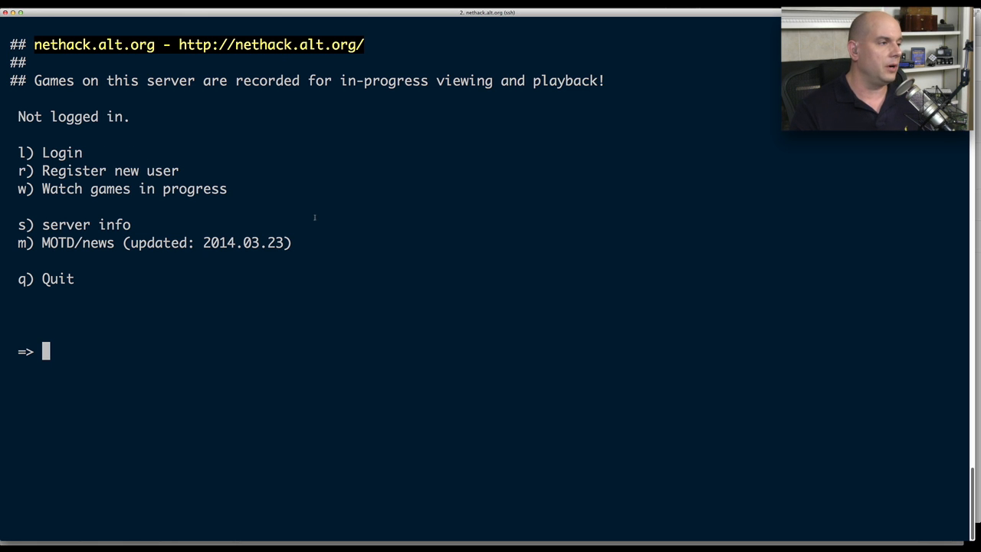
key(w)
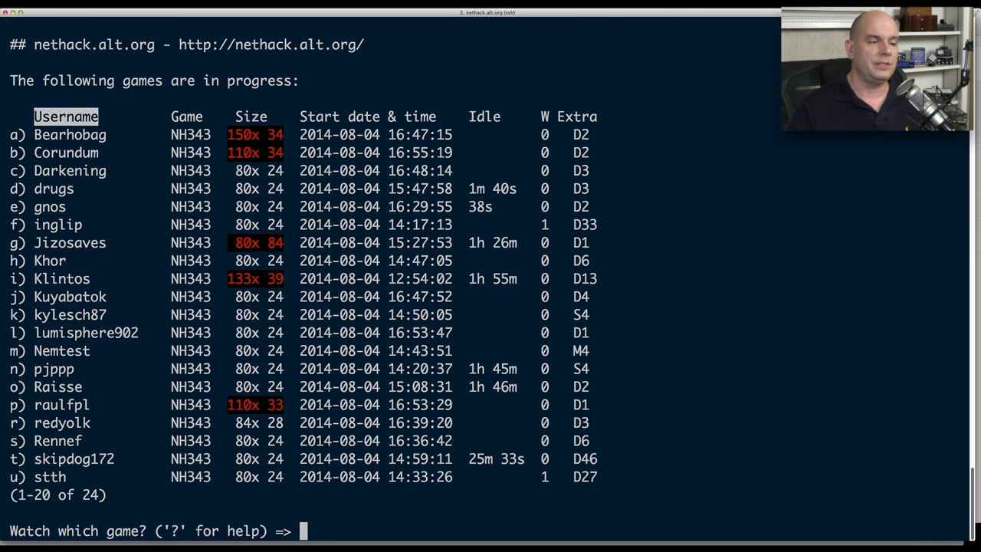